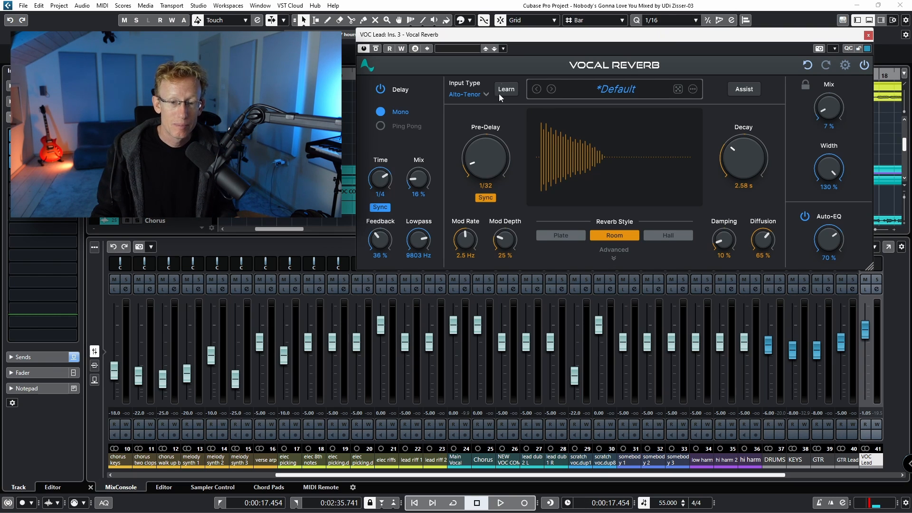
Show the advanced reverb controls and set the reverb's overall mix to 10%
left_click(615, 252)
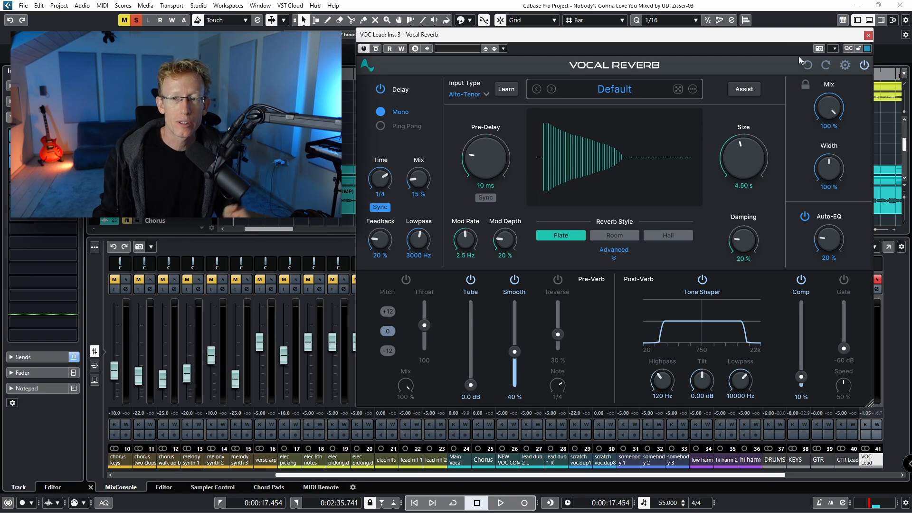
left_click_drag(837, 111, 832, 114)
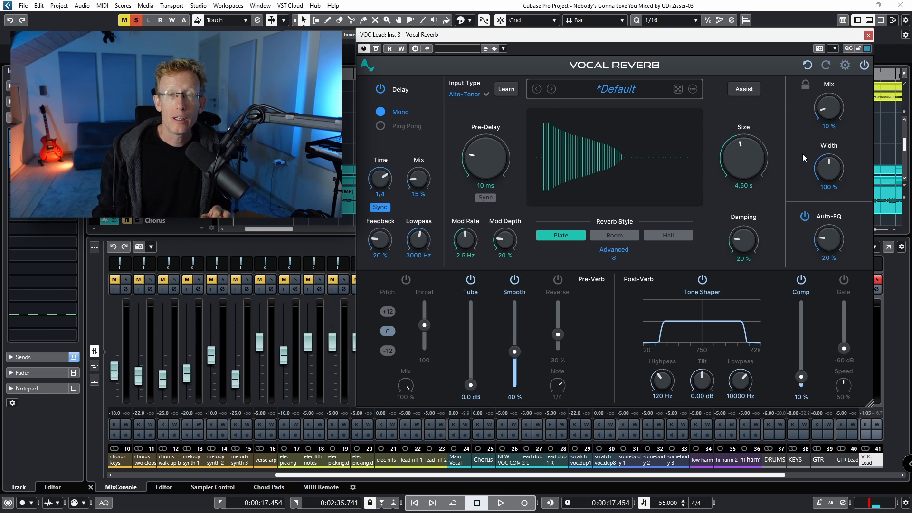
Have the reverb learn the input type from playback of the soloed lead vocal
left_click(507, 92)
key("space")
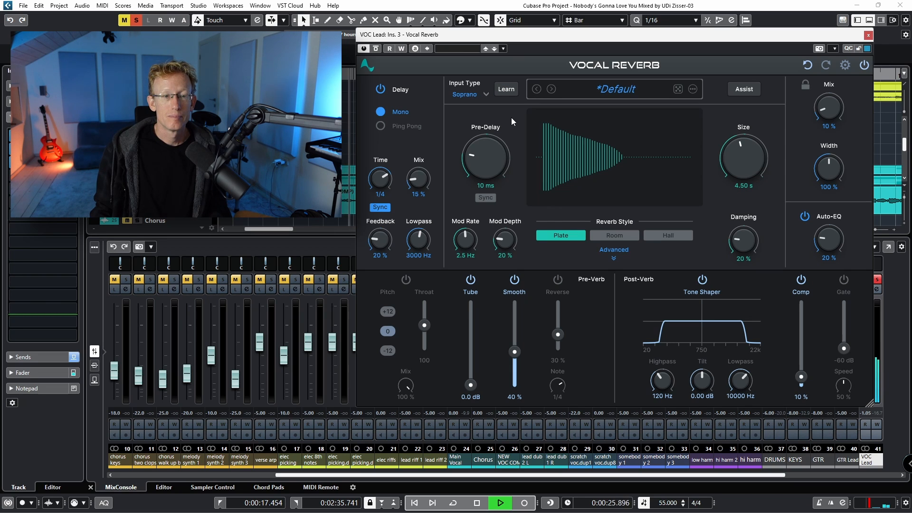
key("space")
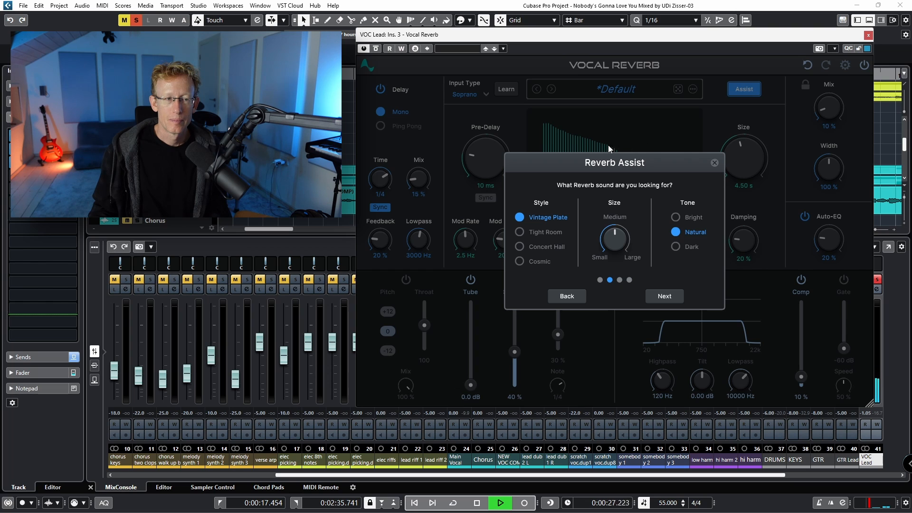
Complete Reverb Assist with Vintage Plate, medium size and Natural tone, adding the Gritty and Octave Up templates, and apply the recommendation
key("space")
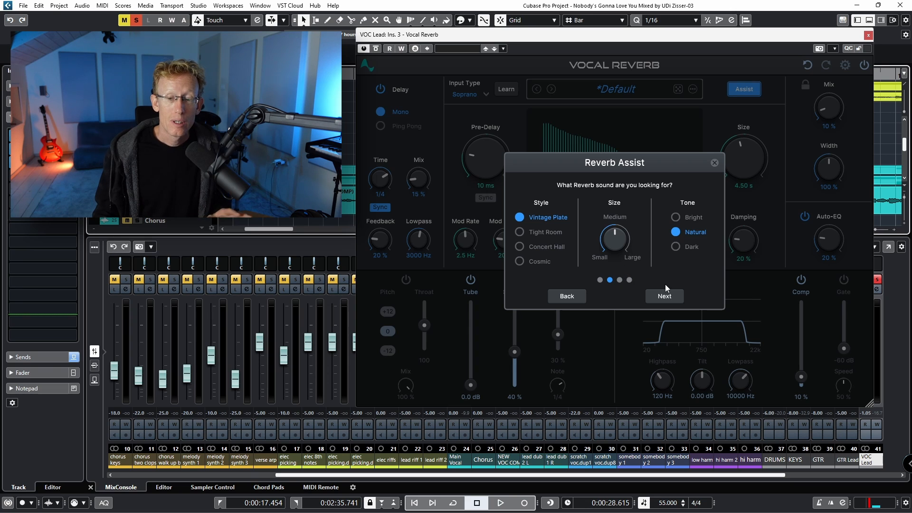
left_click(673, 296)
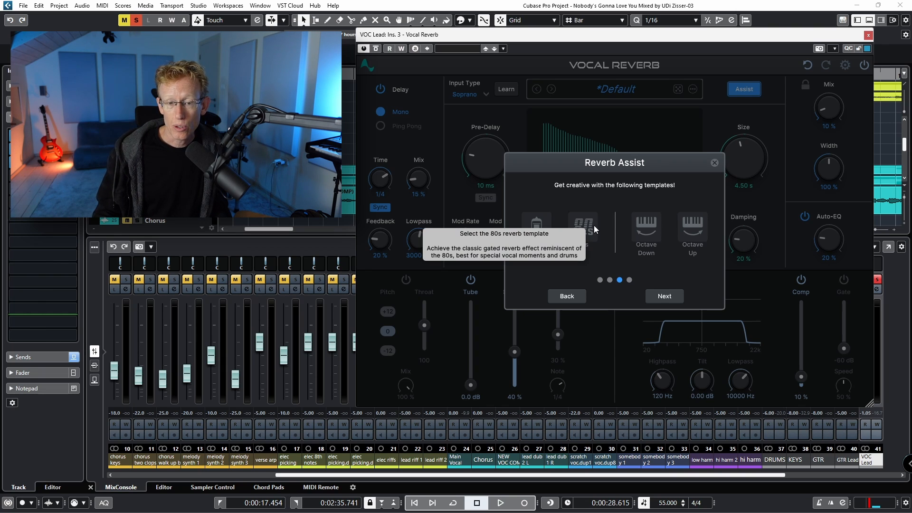
left_click(537, 228)
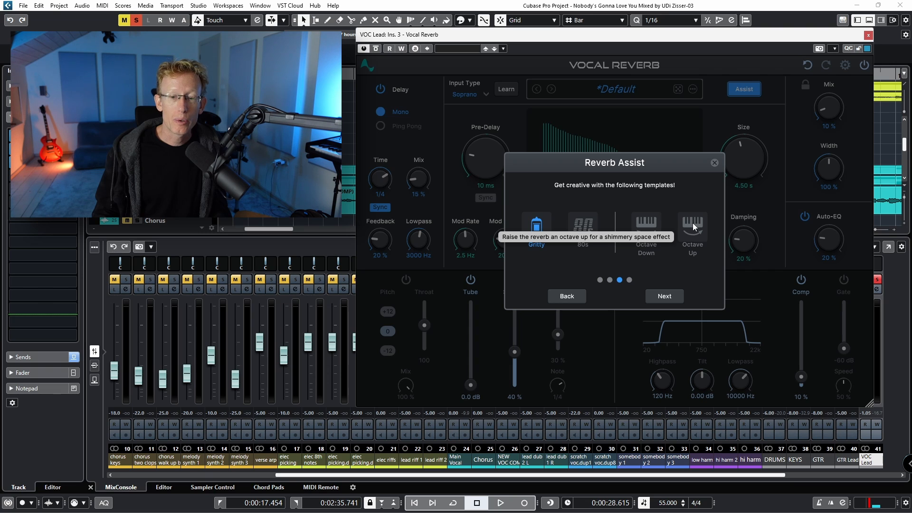
left_click(693, 227)
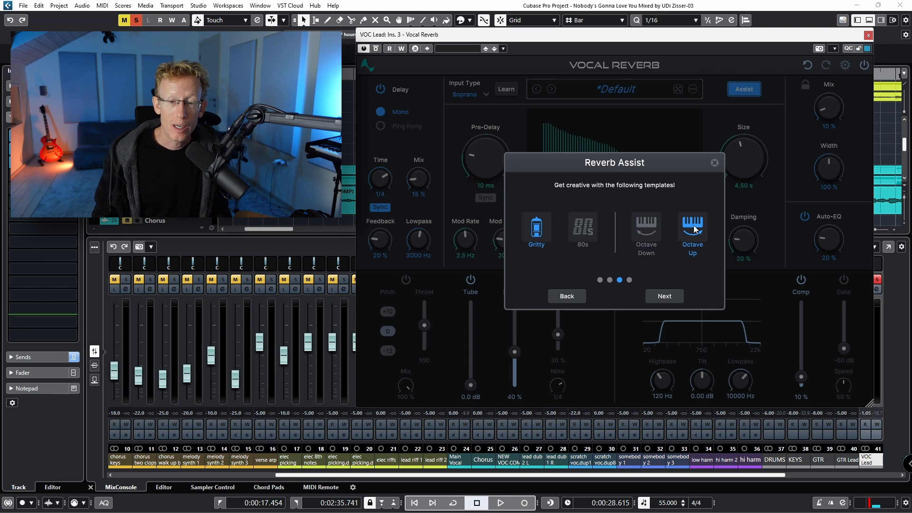
left_click(672, 295)
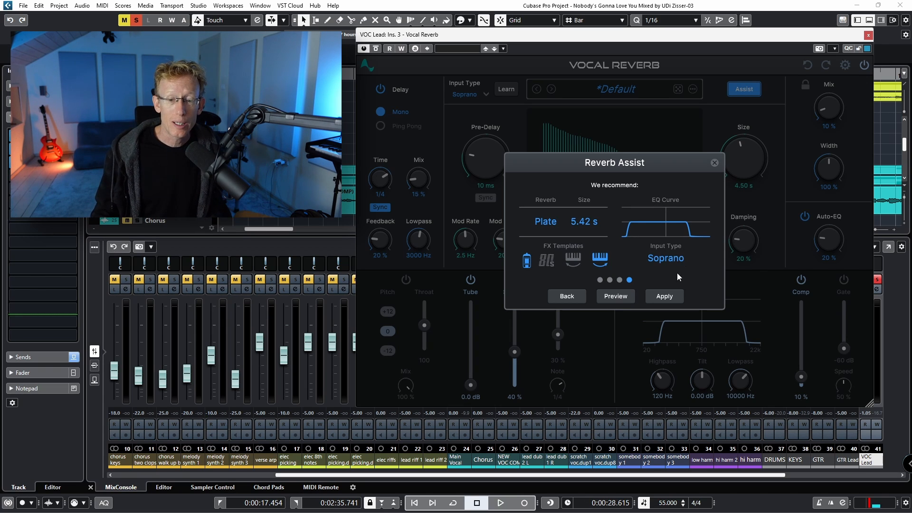
left_click(667, 296)
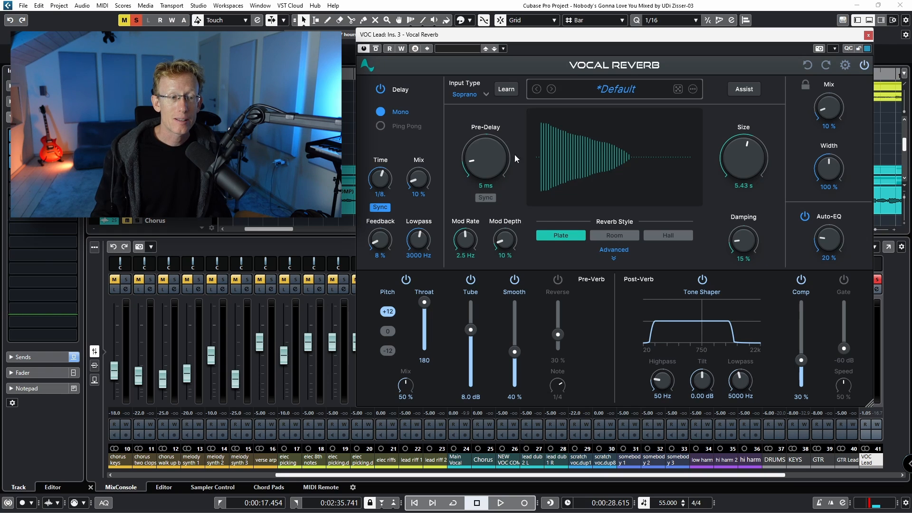
Audition the soloed lead vocal and set the reverb's overall mix to 6%
key("space")
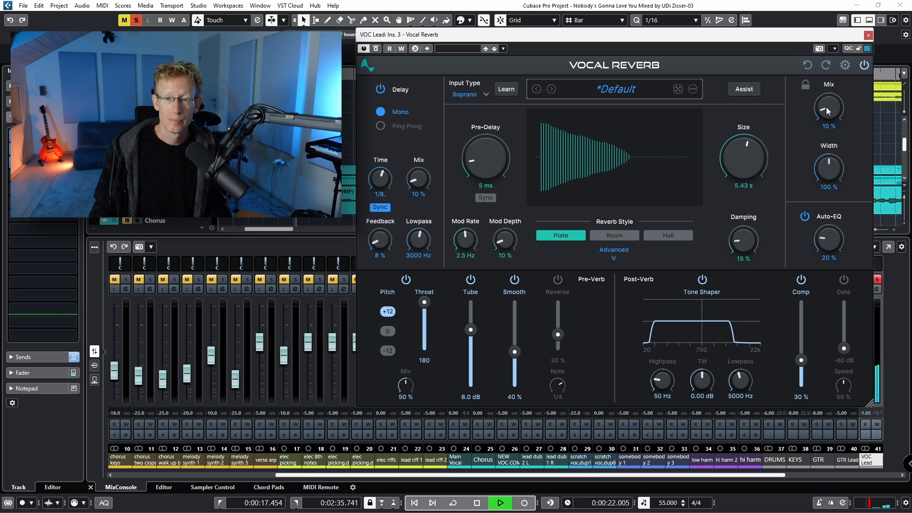
left_click_drag(826, 111, 826, 120)
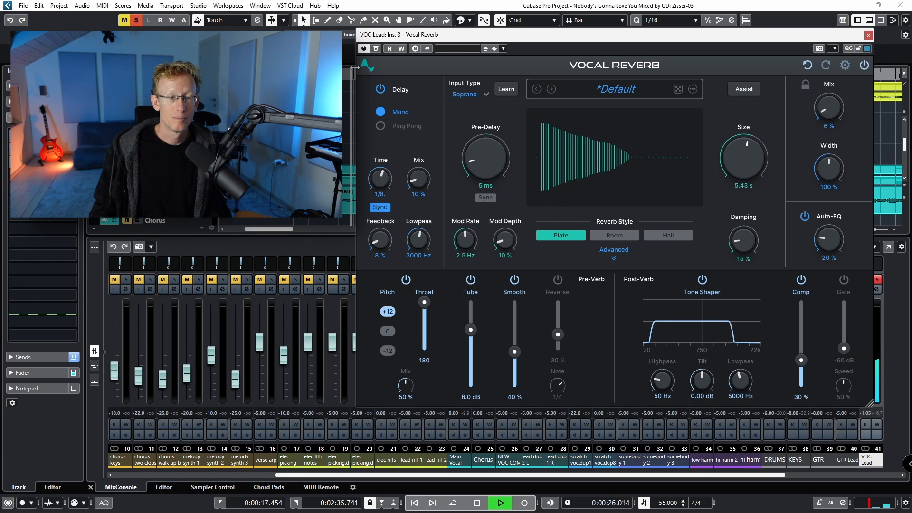
key("space")
Unsolo the lead vocal and listen to its reverb in the full mix
left_click(136, 21)
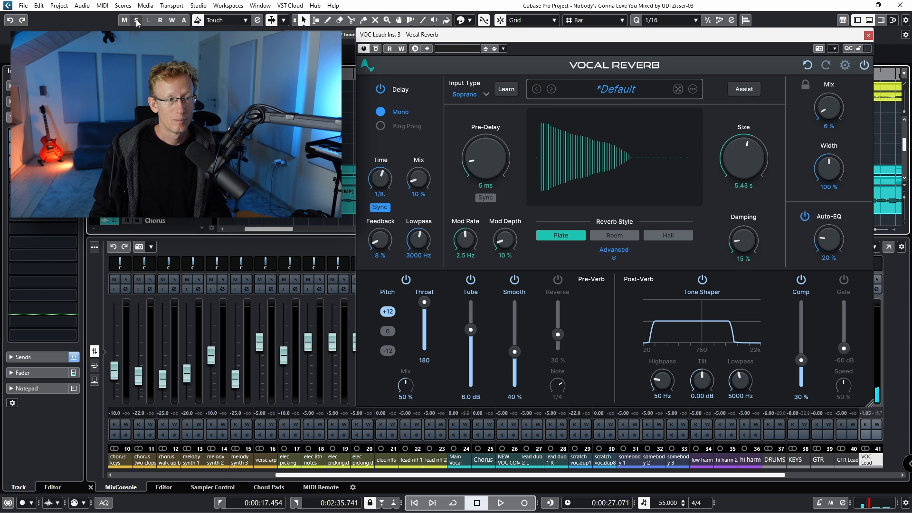
key("space")
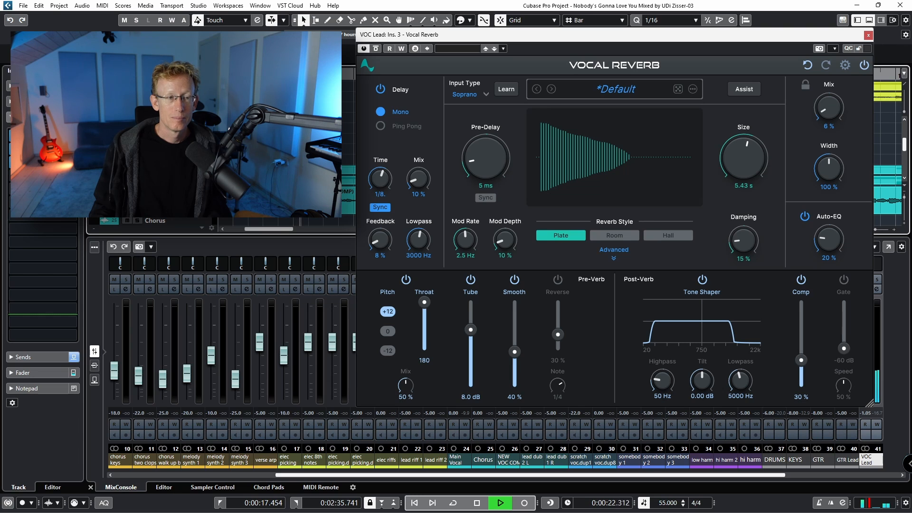
key("space")
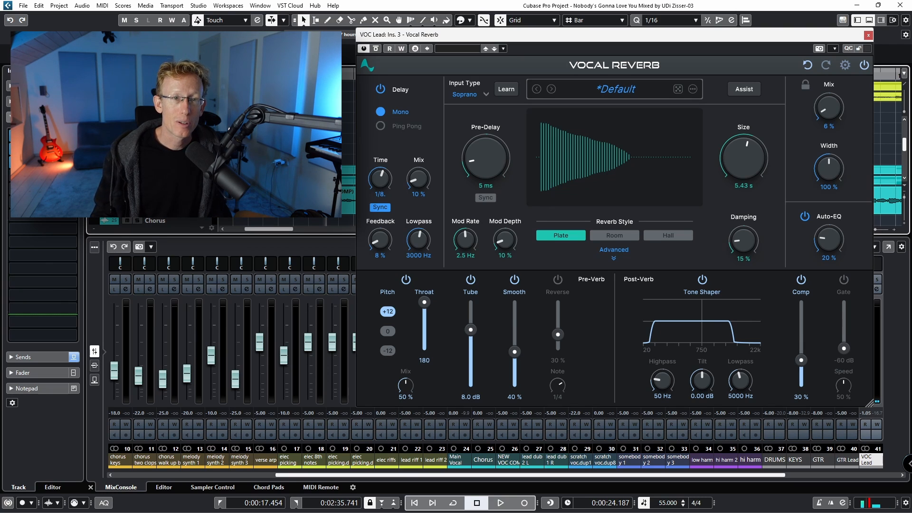
Replay the passage from the left locator to compare bypassed and active reverb, soloing the lead vocal again
key("KP_1")
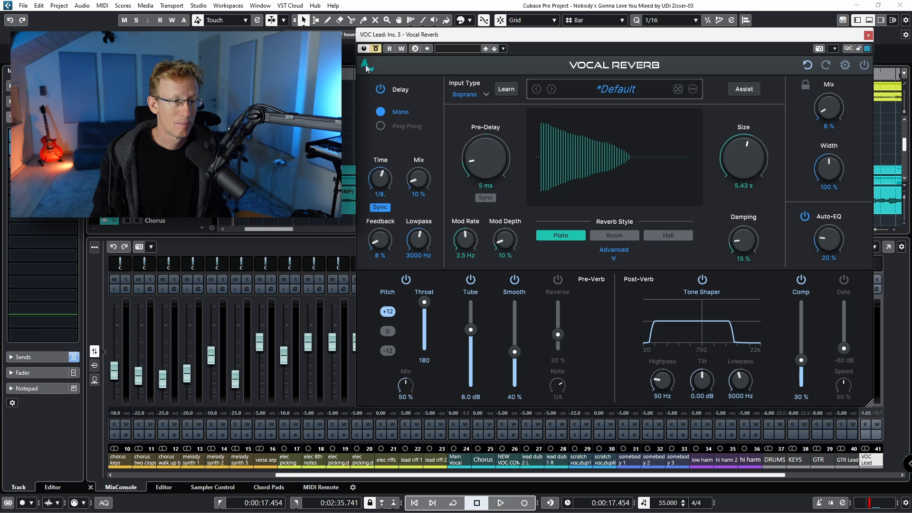
key("space")
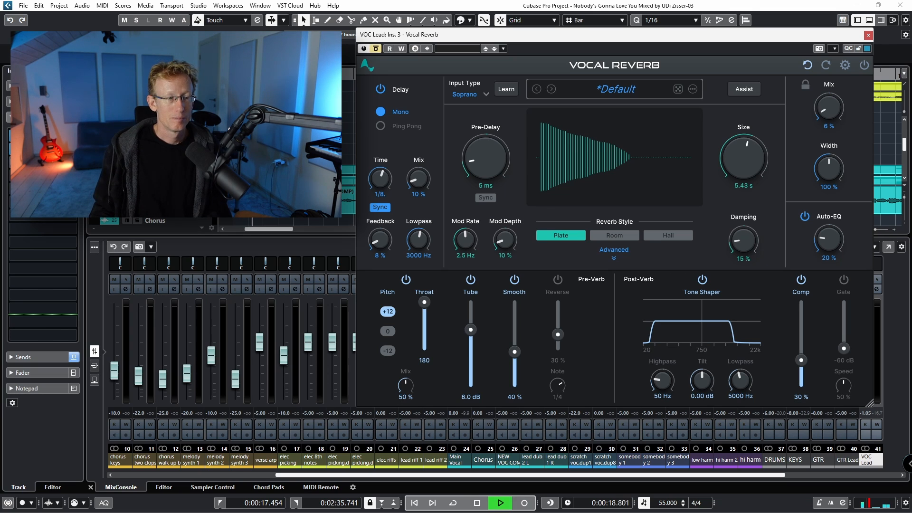
key("s")
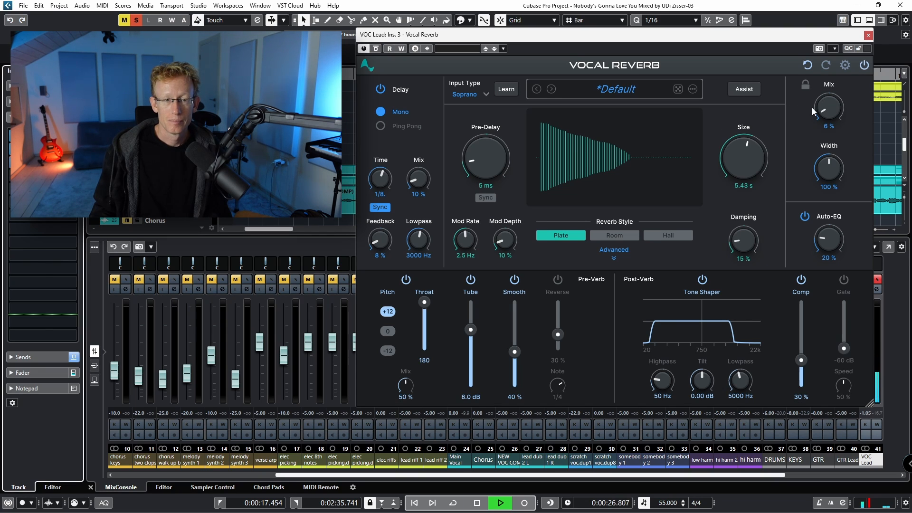
key("space")
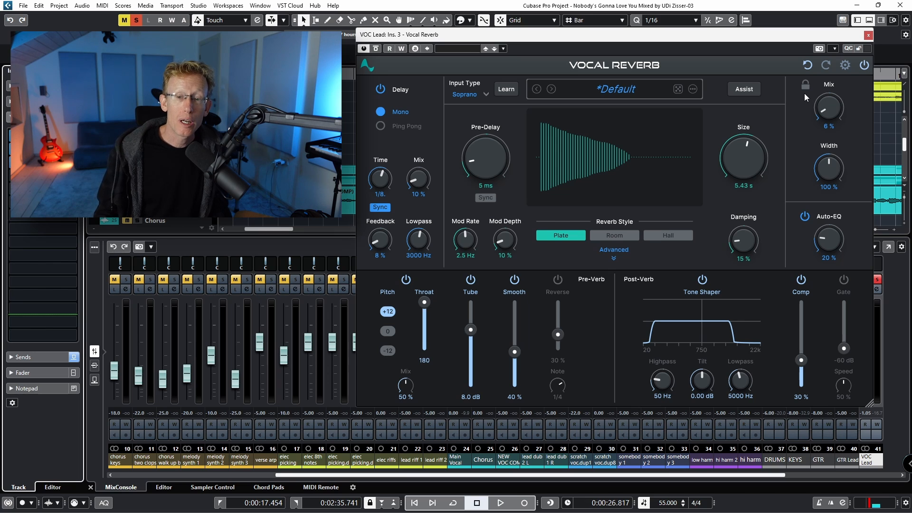
Reduce the reverb size to 2.87 s and switch the delay section off and on again
scroll(745, 158, "down", 5)
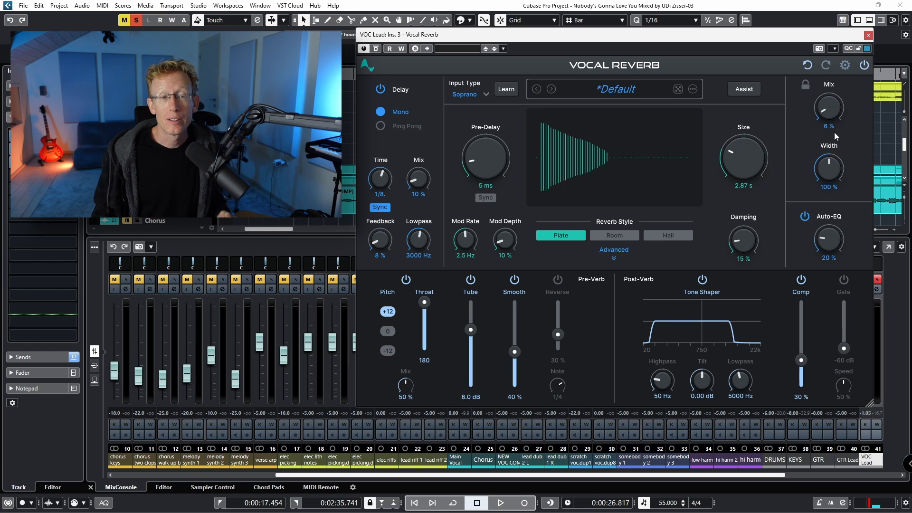
left_click(380, 89)
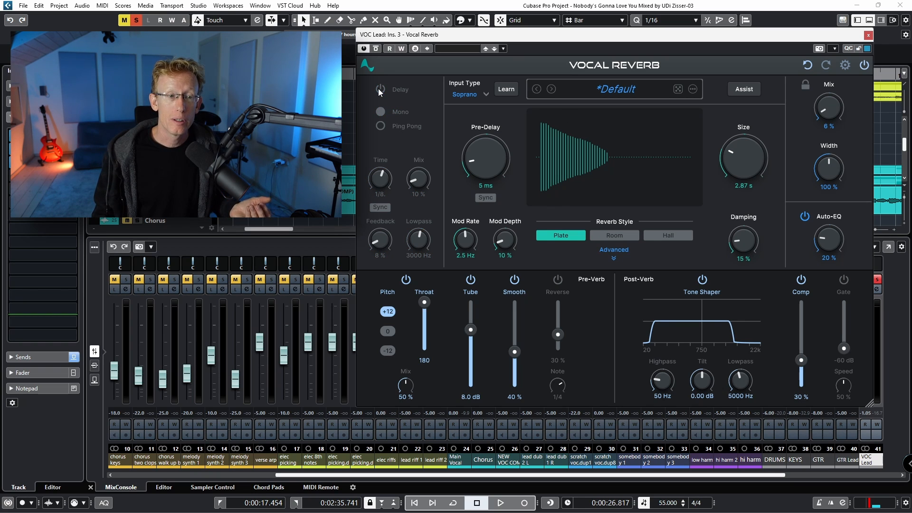
left_click(380, 90)
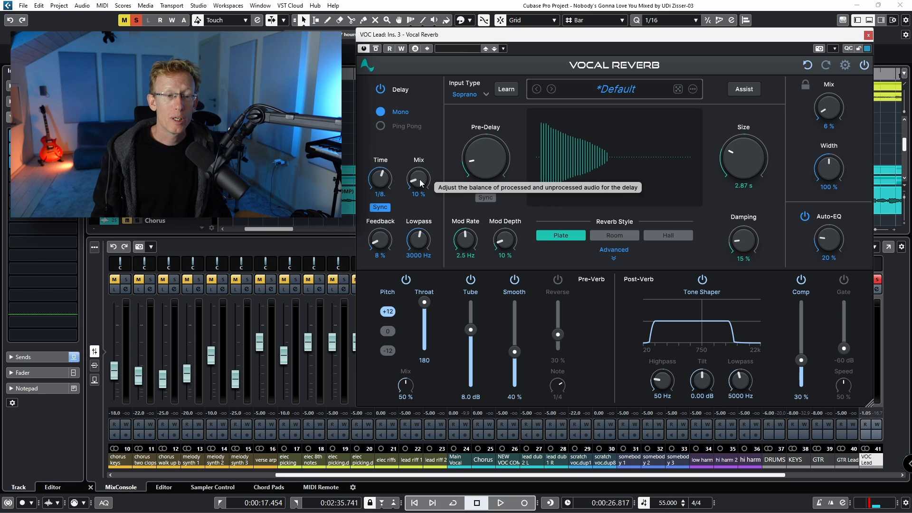
Set the delay time to 1/4, its mix to 86% and its feedback to 62% while auditioning the soloed vocal
left_click_drag(421, 183, 418, 164)
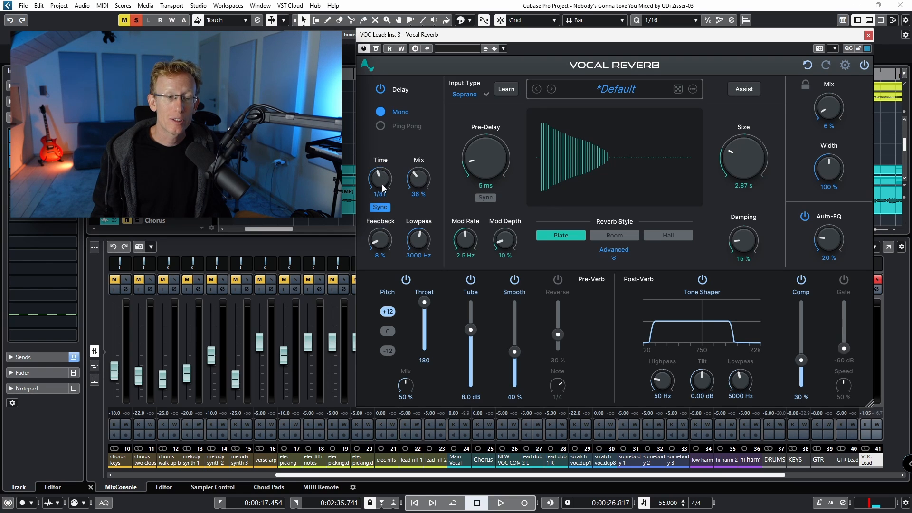
left_click_drag(383, 188, 380, 158)
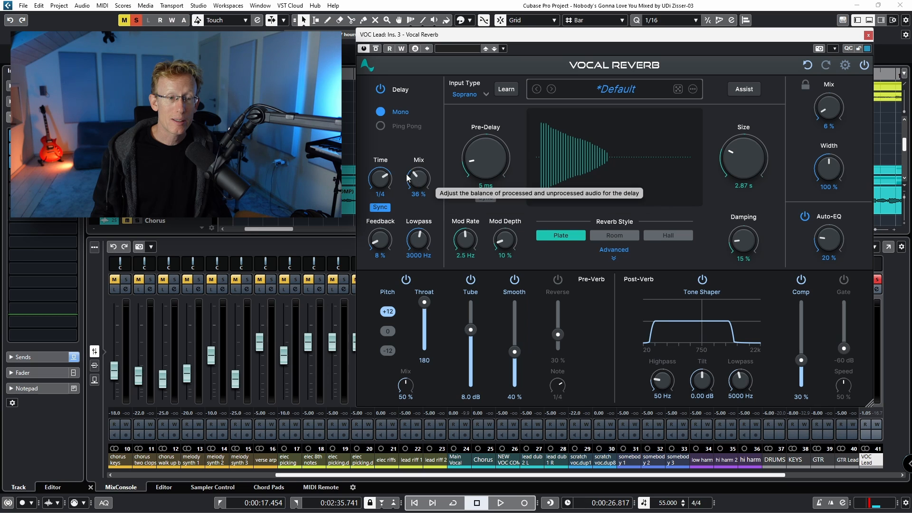
key("space")
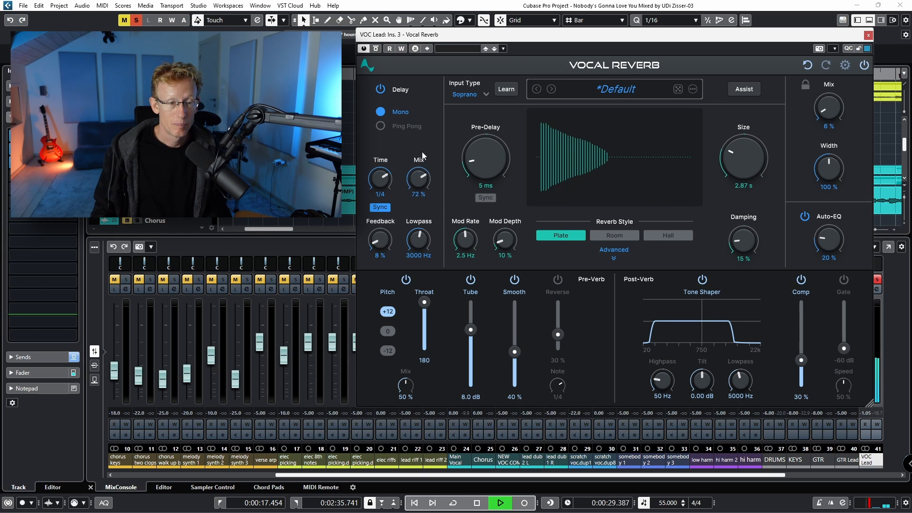
left_click_drag(414, 182, 417, 173)
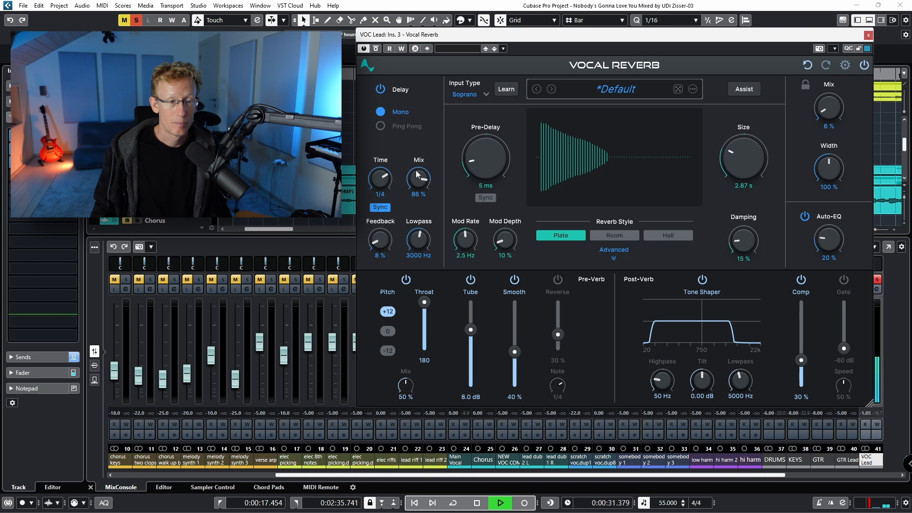
left_click_drag(382, 239, 380, 202)
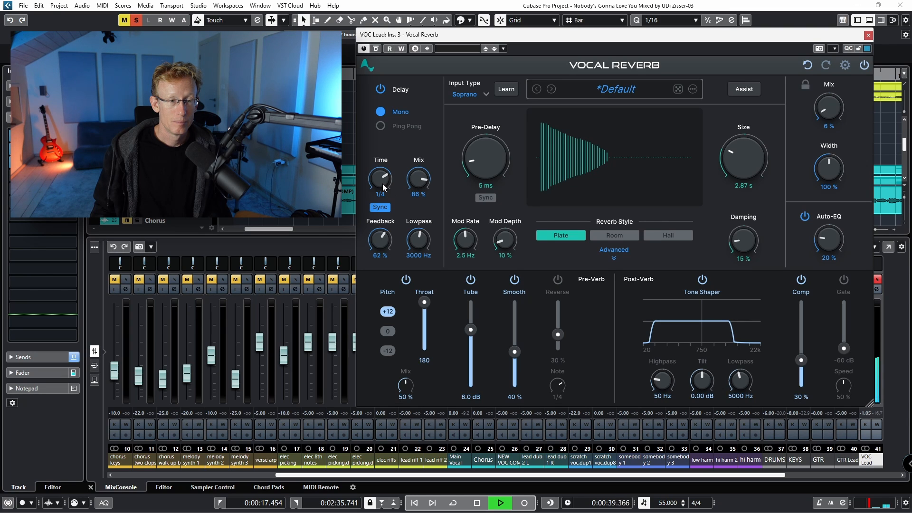
Change the delay to Ping Pong with a 4/4 time and a 95% mix
scroll(417, 178, "up", 5)
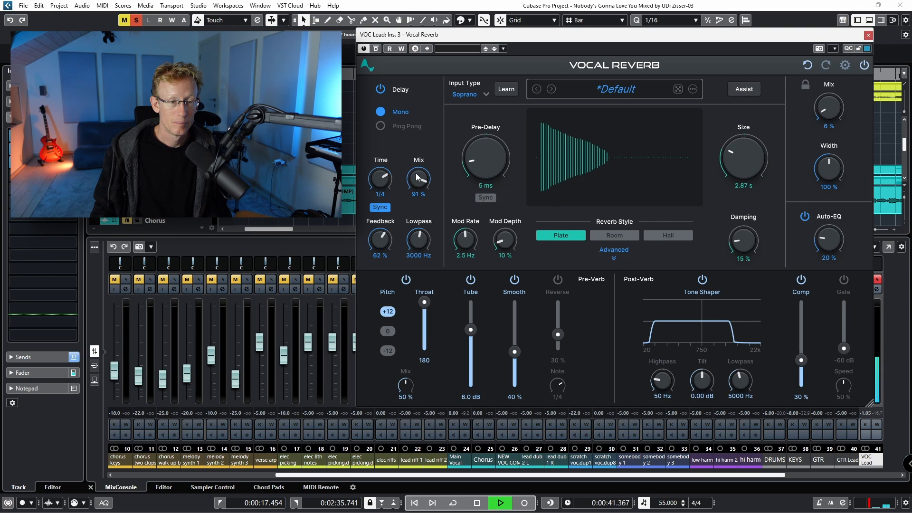
scroll(417, 177, "up", 4)
scroll(384, 171, "up", 2)
scroll(384, 164, "up", 1)
left_click(381, 126)
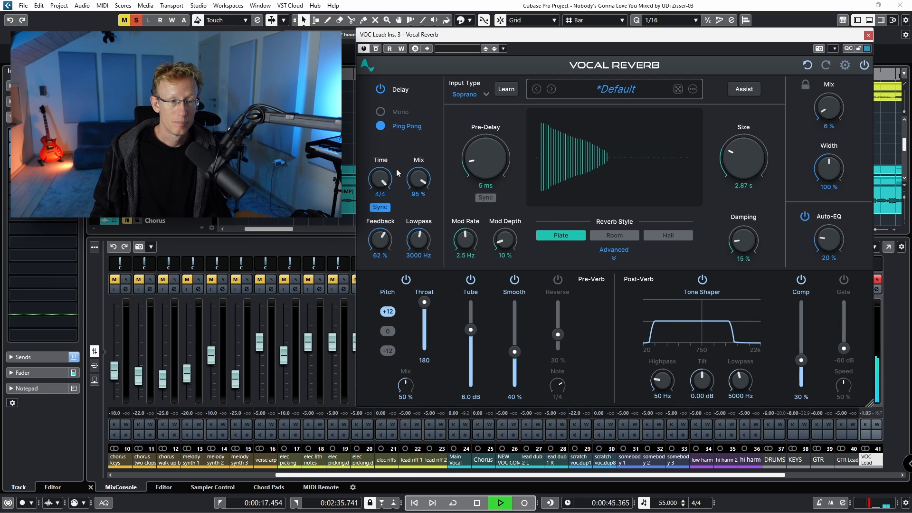
scroll(827, 106, "up", 3)
Unsolo the lead vocal and balance the effect in the full mix with overall mix at 17% and delay mix at 27%
left_click_drag(826, 106, 824, 100)
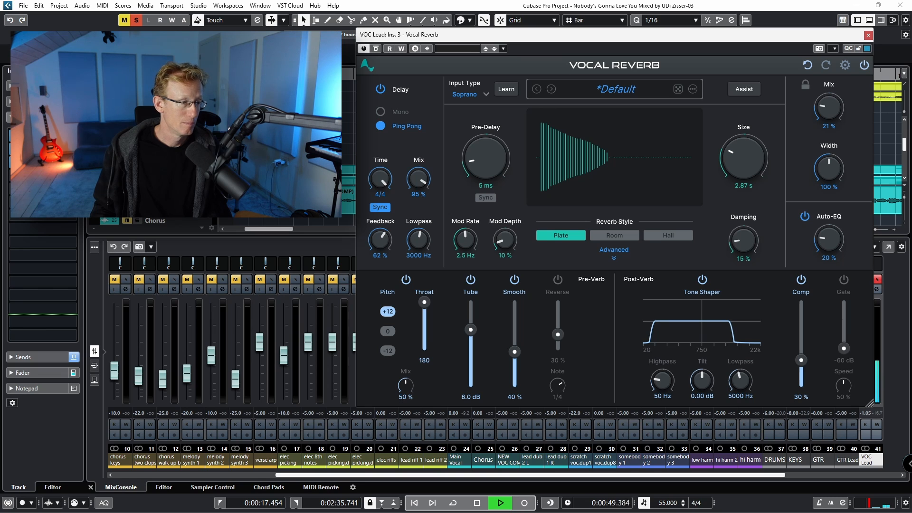
left_click(136, 21)
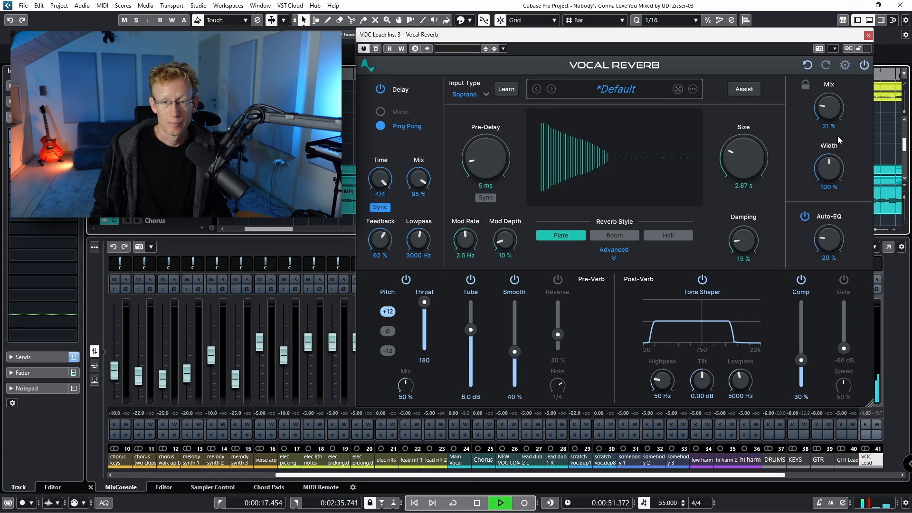
left_click_drag(828, 112, 827, 114)
left_click_drag(417, 187, 415, 228)
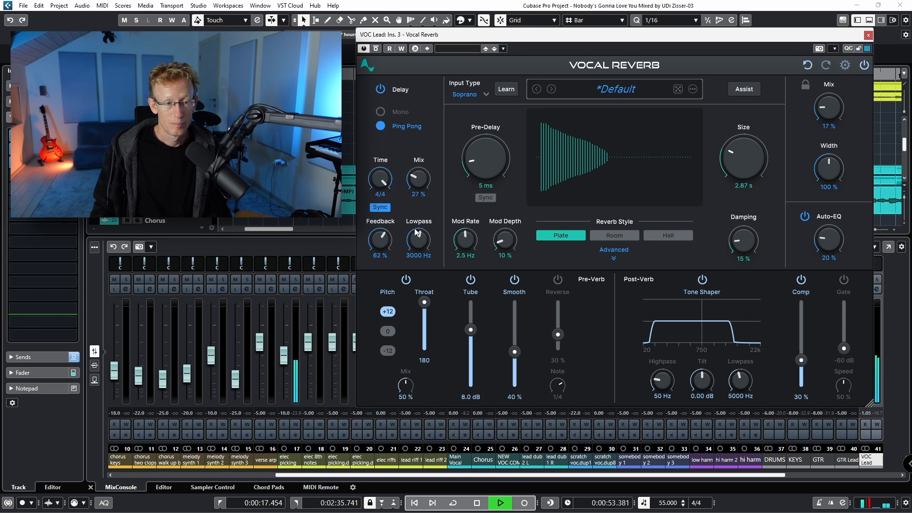
key("space")
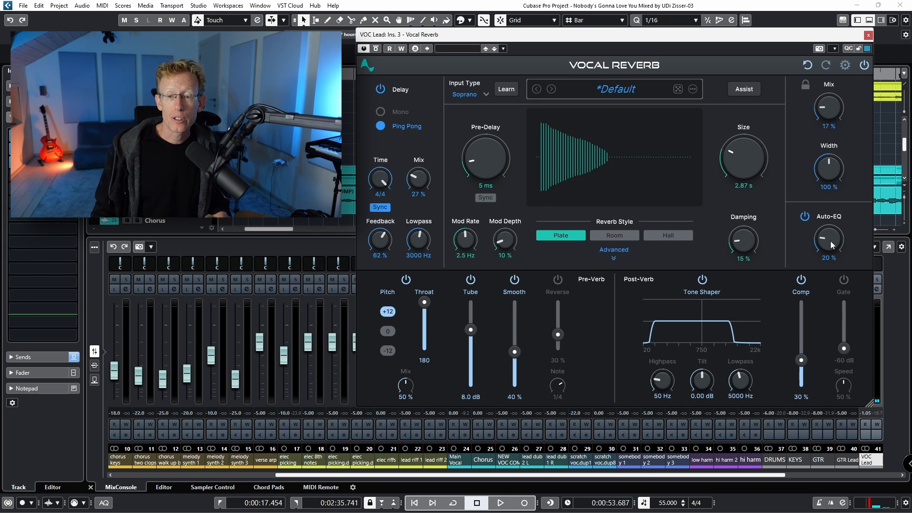
mouse_move(832, 245)
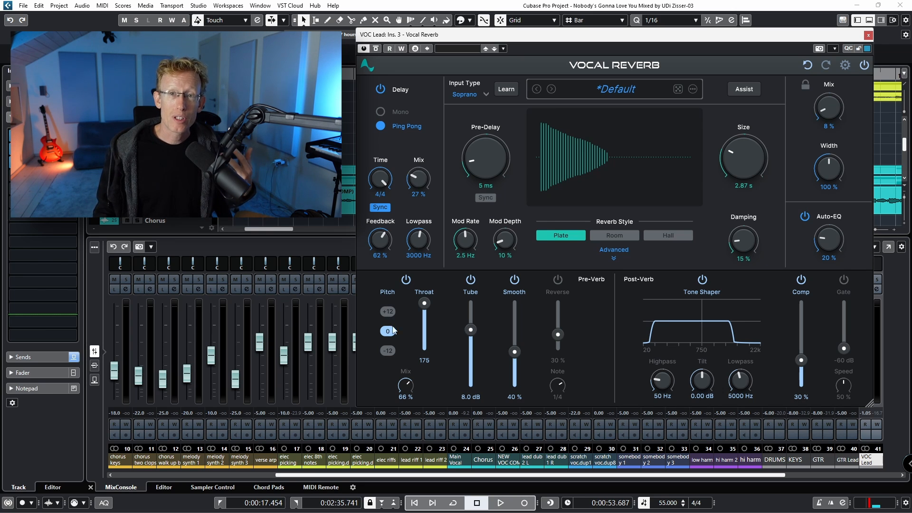
mouse_move(426, 303)
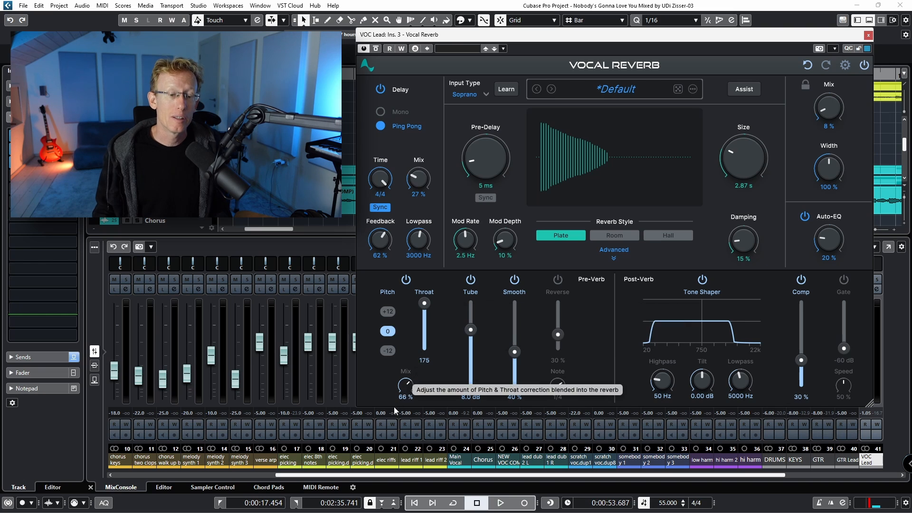
Set the pitch and throat mix to 49% and Smooth to 44%, and enable the Reverse module
mouse_move(403, 387)
left_mouse_down()
mouse_move(404, 408)
mouse_move(406, 383)
mouse_move(405, 396)
left_mouse_up()
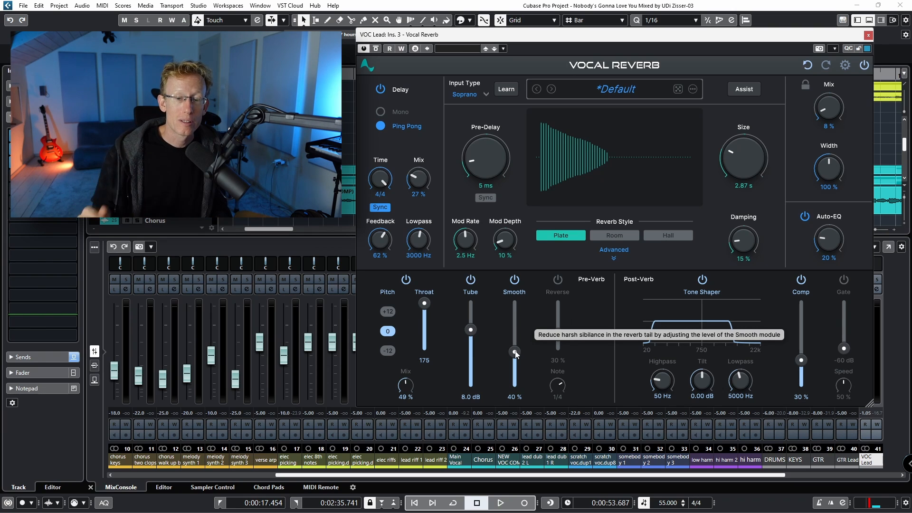
scroll(518, 355, "up", 4)
left_click(561, 283)
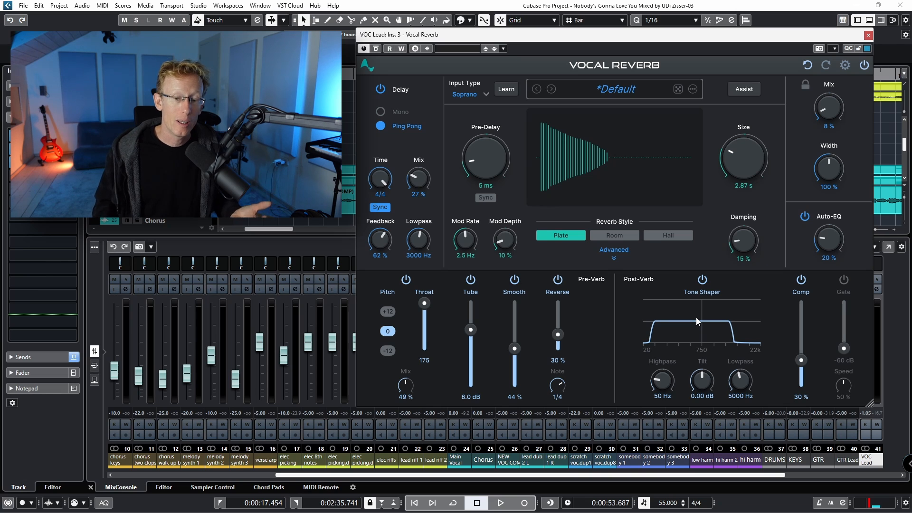
Shape the reverb tone during playback with a 7337 Hz lowpass and -0.66 dB tilt, and set the overall mix to 13%
left_click_drag(752, 380, 690, 375)
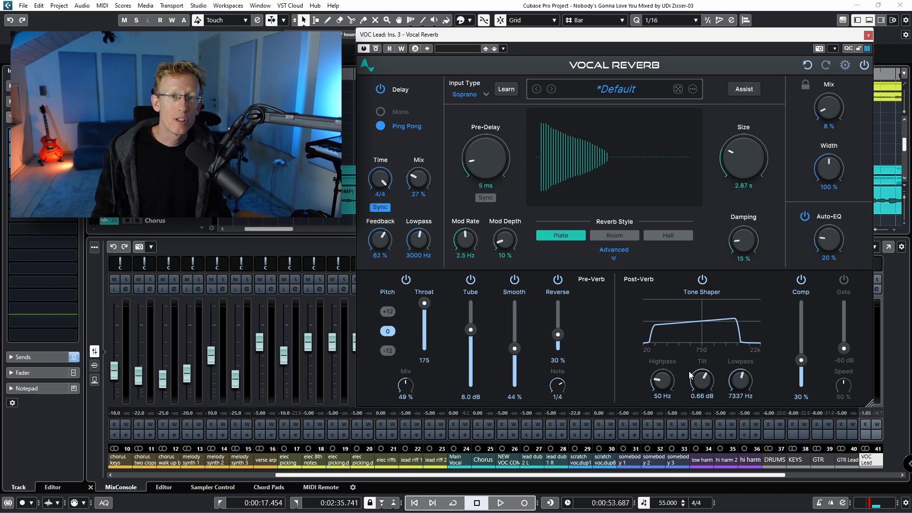
key("space")
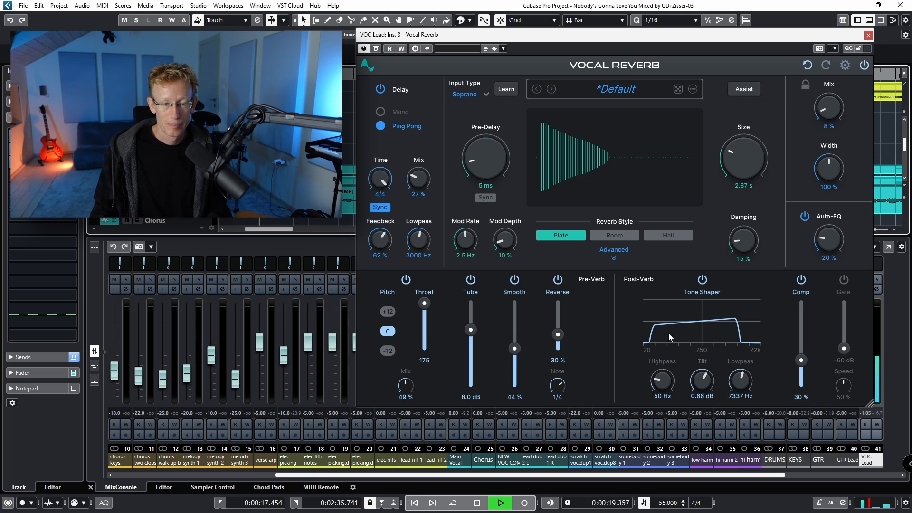
left_click_drag(697, 378, 682, 426)
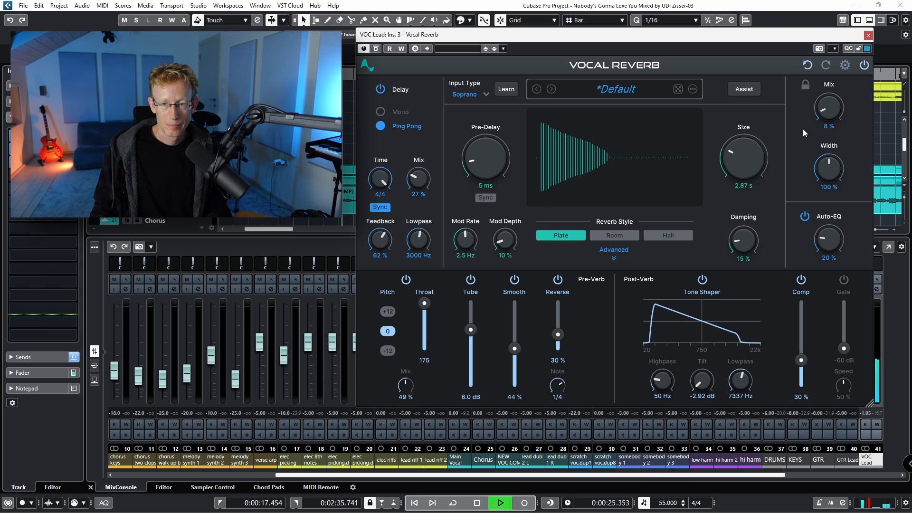
left_click_drag(828, 109, 837, 46)
left_click_drag(702, 382, 685, 355)
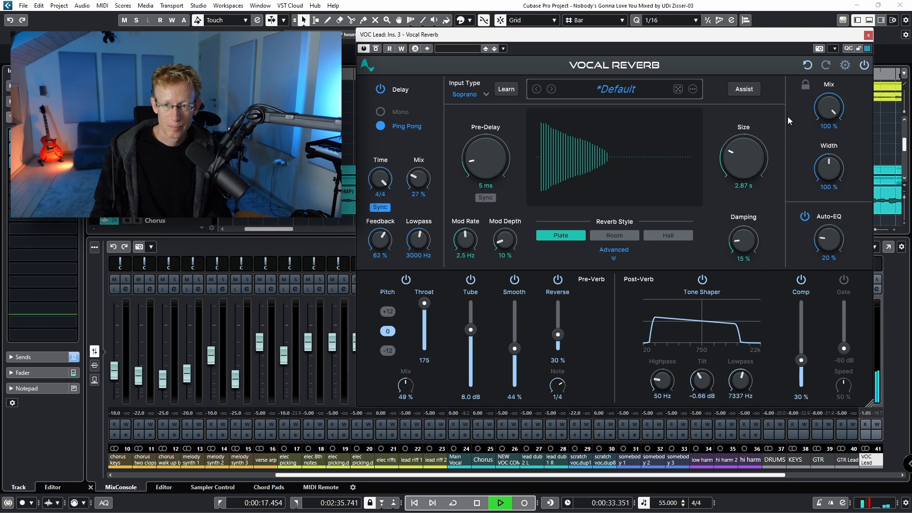
key("space")
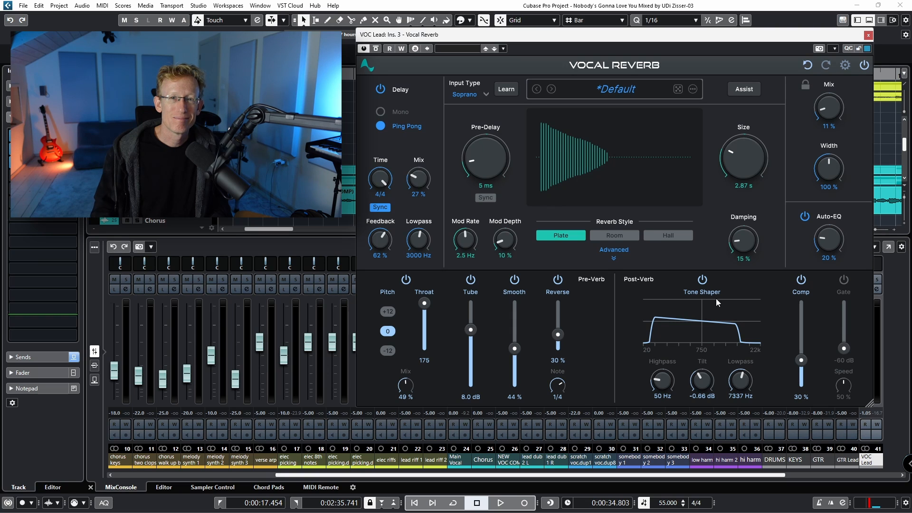
key("space")
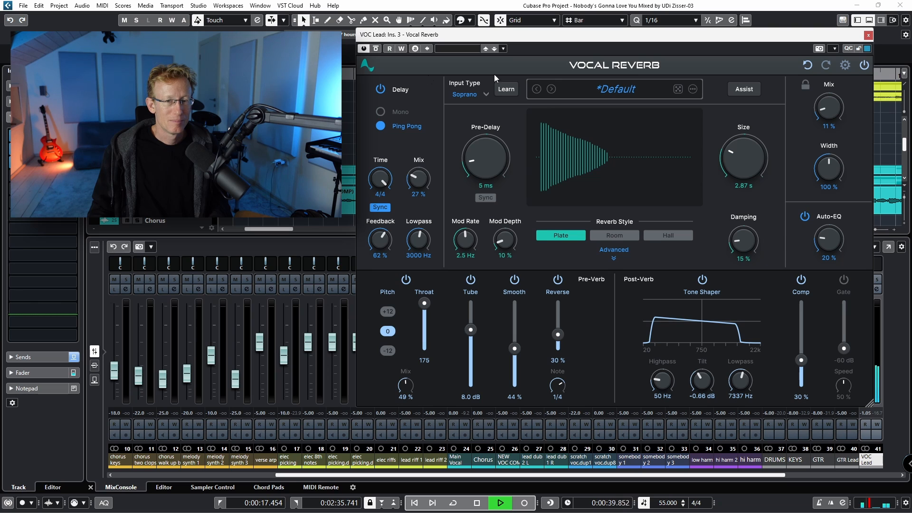
left_click_drag(832, 119, 831, 117)
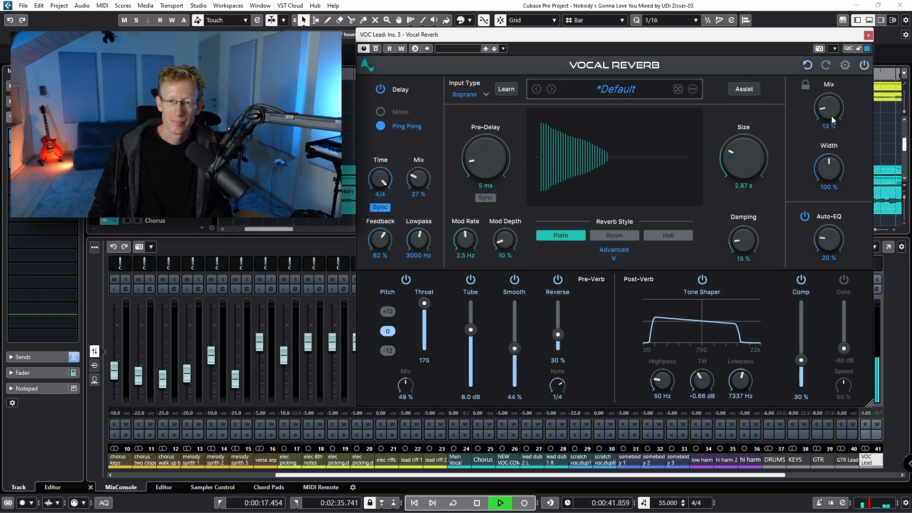
Load the 4 Impact preset, reduce the overall mix to 25% and lock the mix against preset changes
left_click(539, 89)
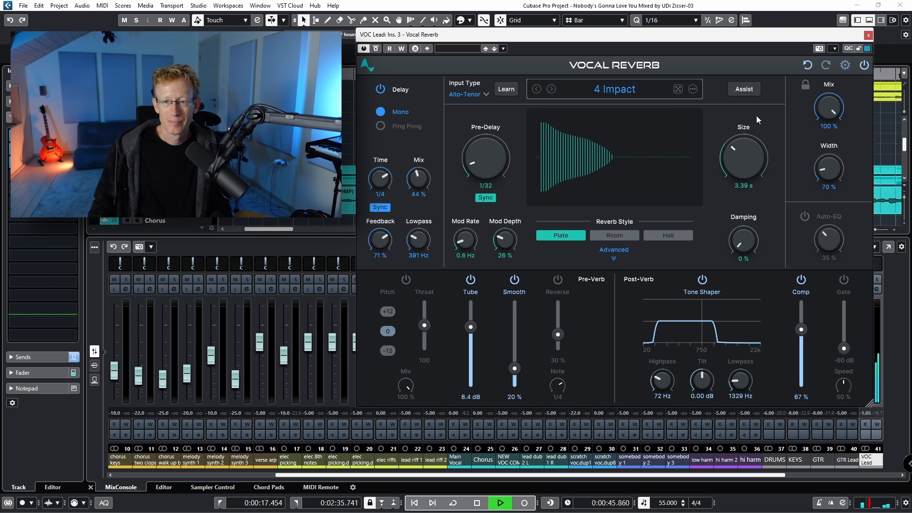
left_click_drag(825, 109, 820, 141)
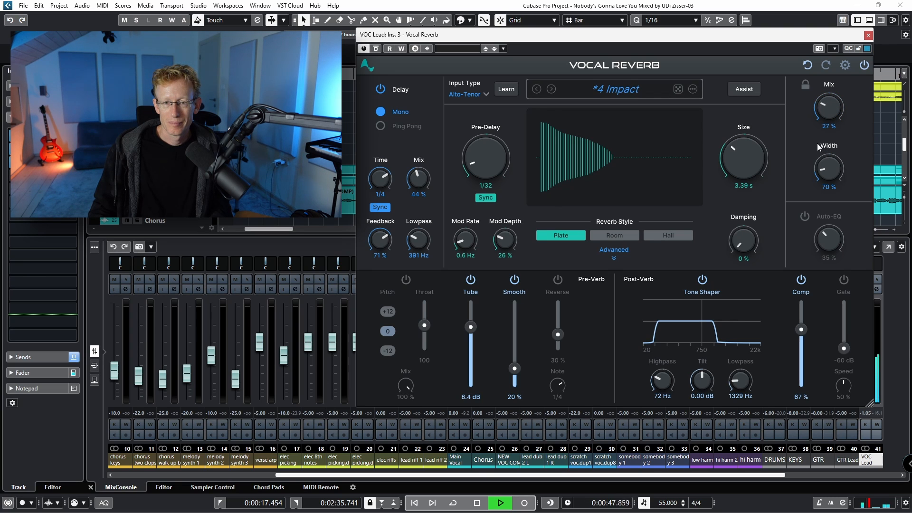
left_click(805, 87)
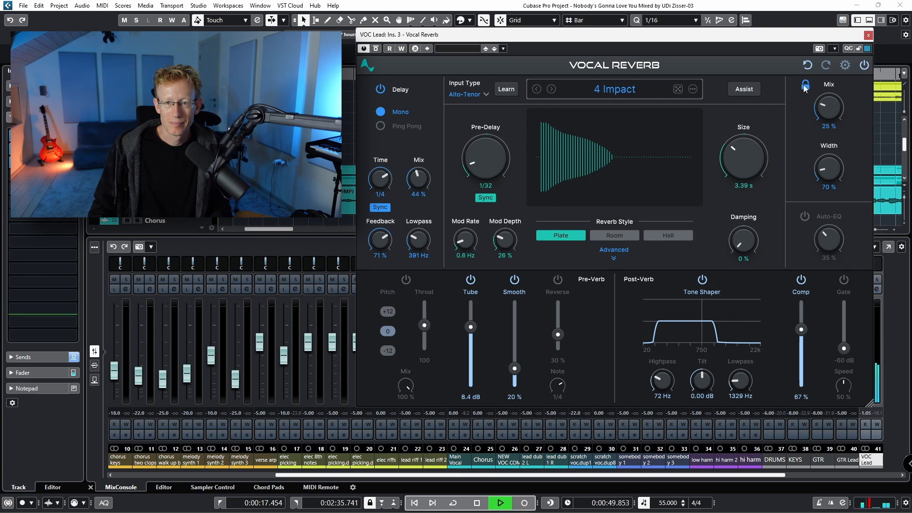
Audition the presets from 4am In Lush Canyon to Ad Lib Dark Triplet with the locked mix lowered to 13%
left_click(551, 89)
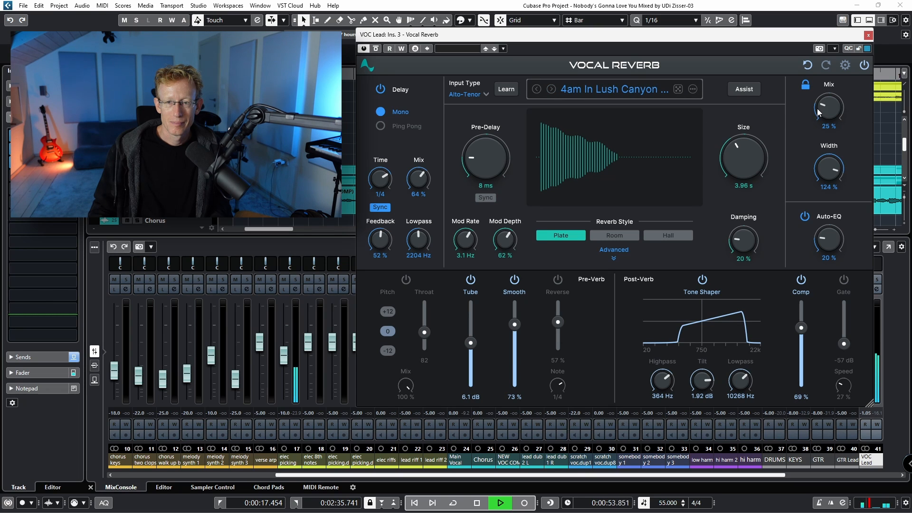
scroll(817, 115, "down", 6)
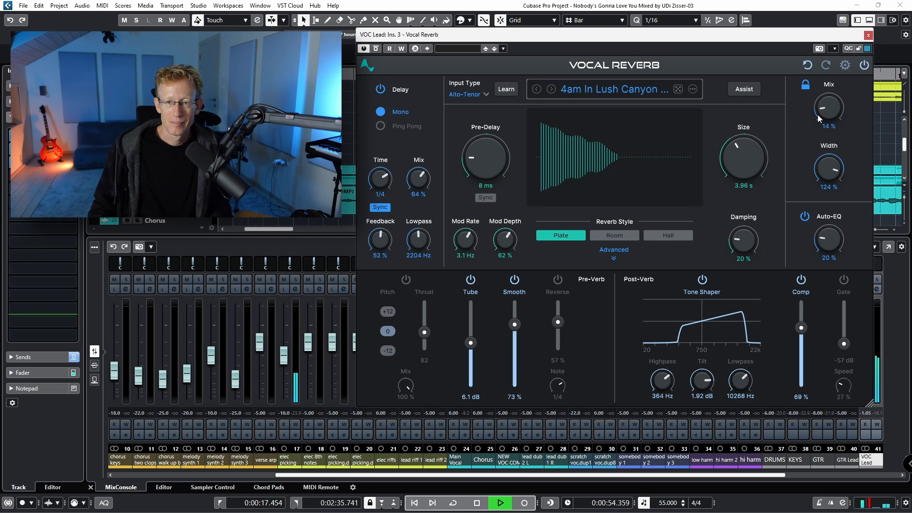
left_click(552, 90)
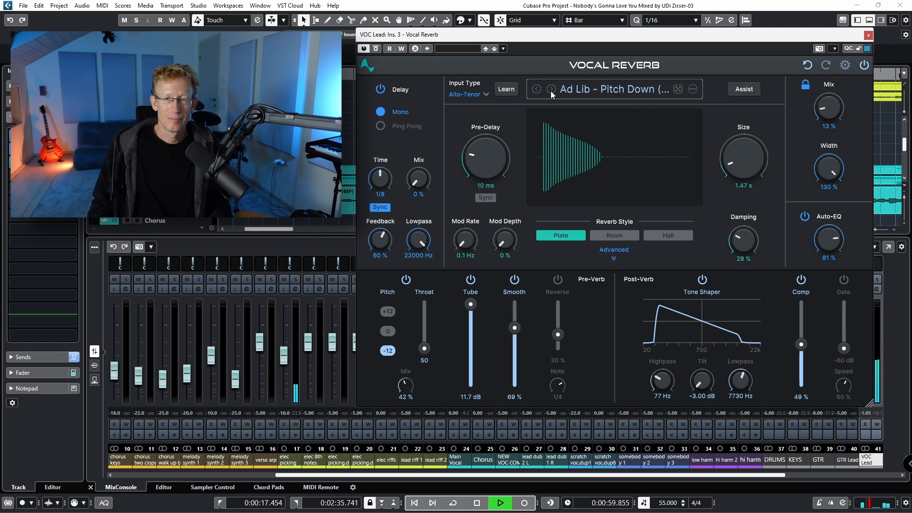
left_click(551, 90)
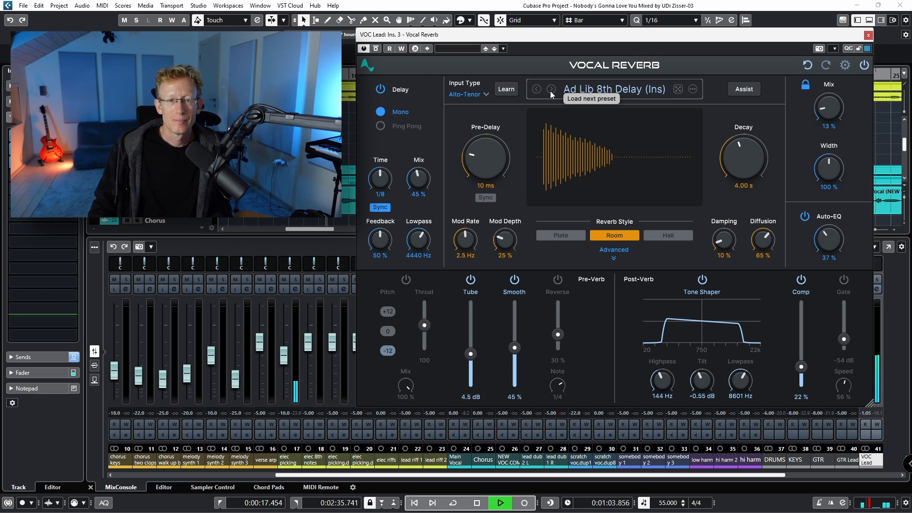
left_click(551, 90)
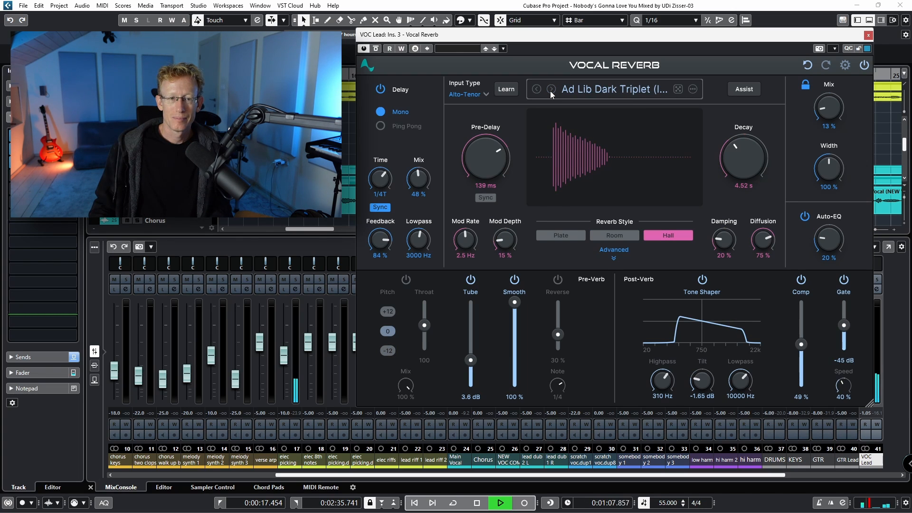
Audition the BG Aux Reverse, BG Aux Stack (Ins) and BG Lush Pad (Ins) presets with the locked mix raised to 18%
left_click(550, 92)
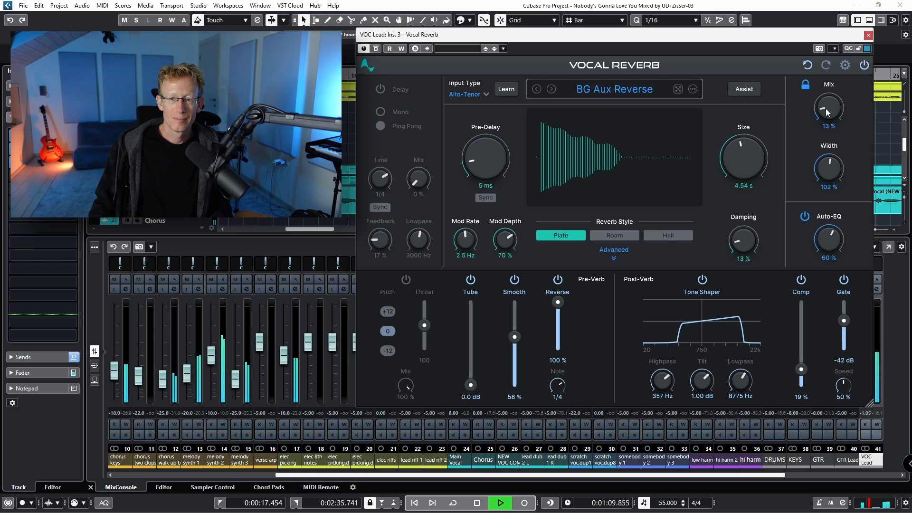
left_click_drag(825, 110, 826, 109)
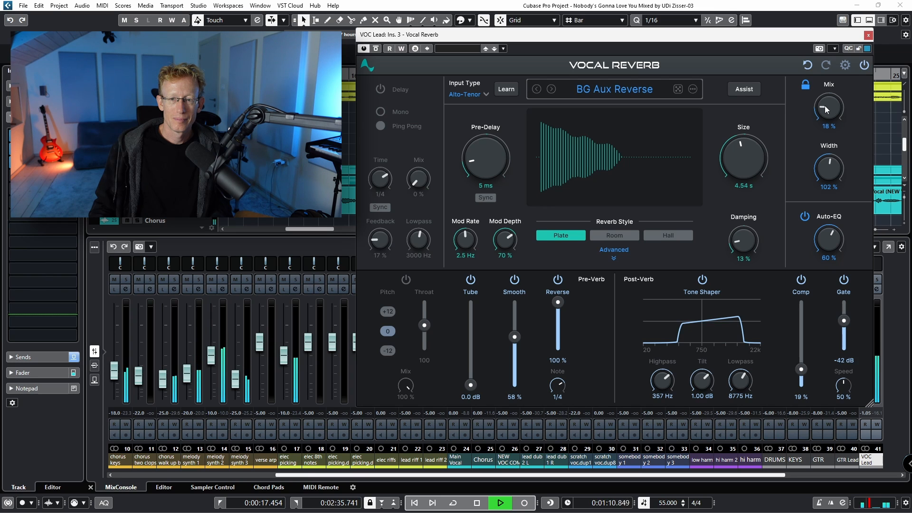
left_click(549, 89)
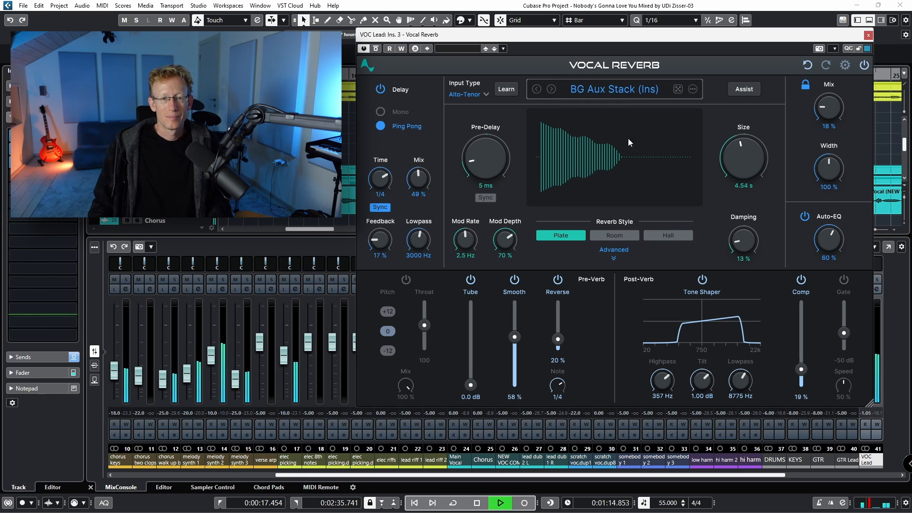
left_click(551, 90)
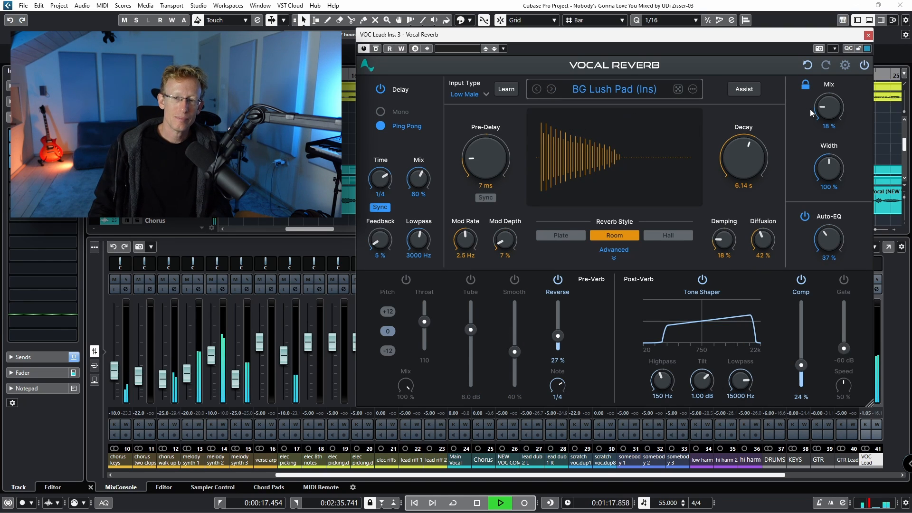